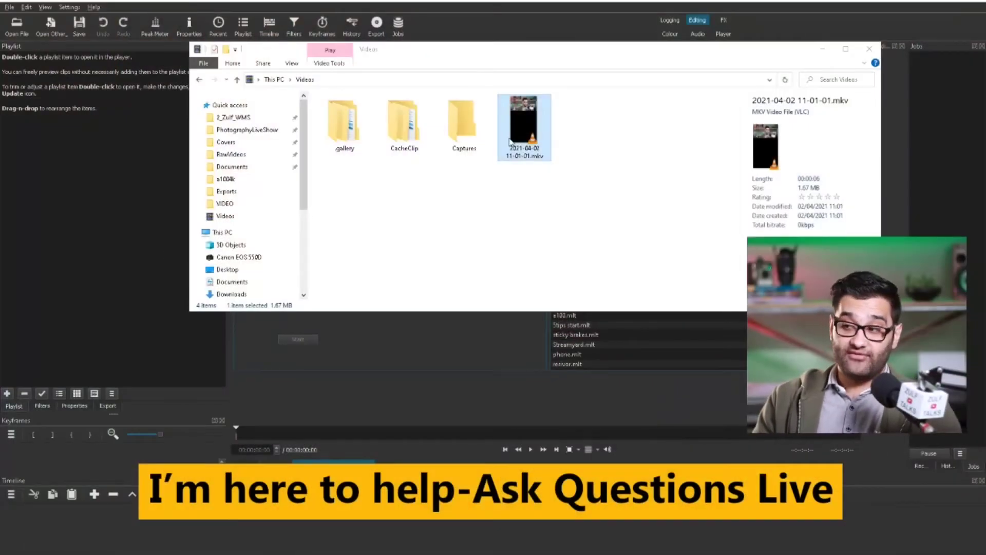
pyautogui.moveTo(510, 142); pyautogui.dragTo(90, 208)
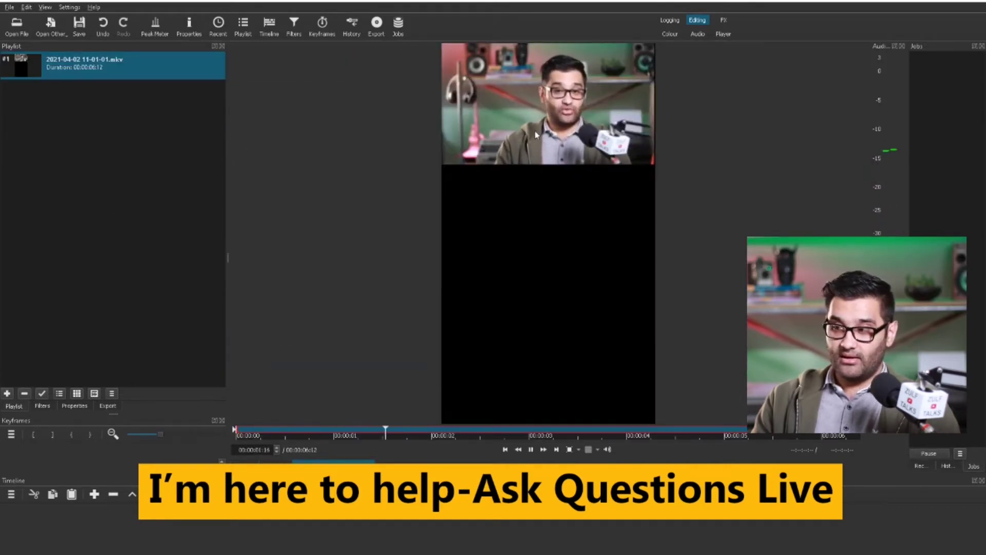
pyautogui.click(531, 452)
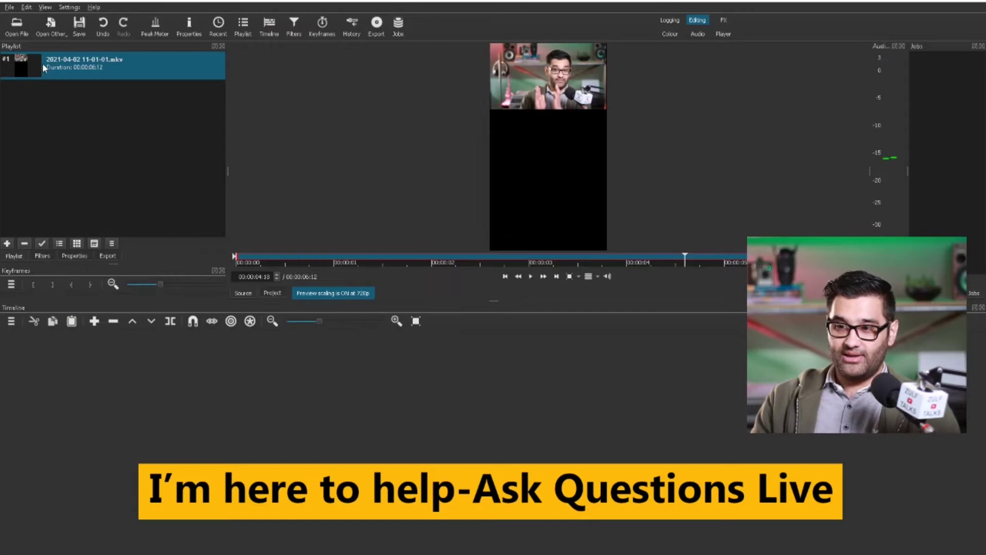
# Place the playlist clip on the timeline and detach its audio onto track A1.
pyautogui.moveTo(43, 62); pyautogui.dragTo(122, 392)
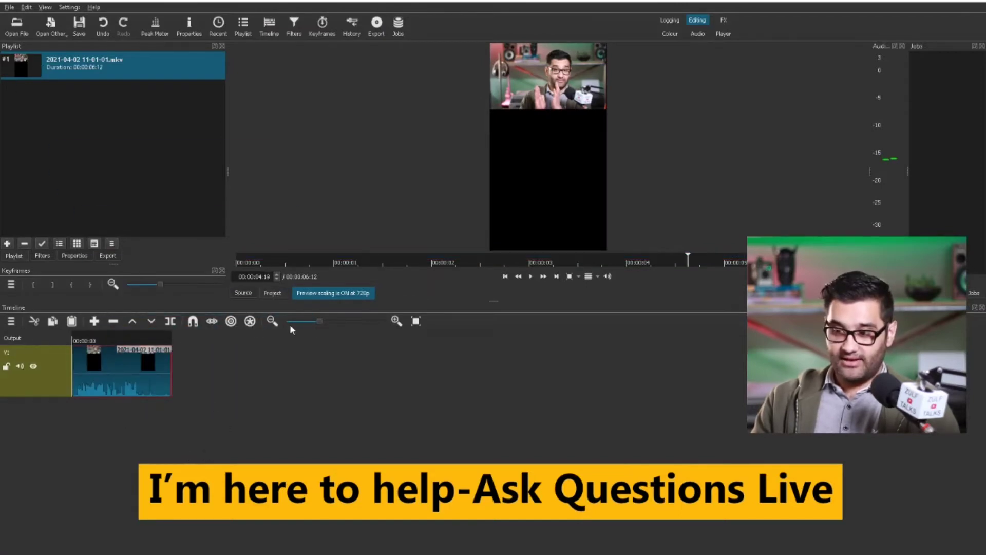
pyautogui.rightClick(161, 383)
pyautogui.moveTo(220, 449)
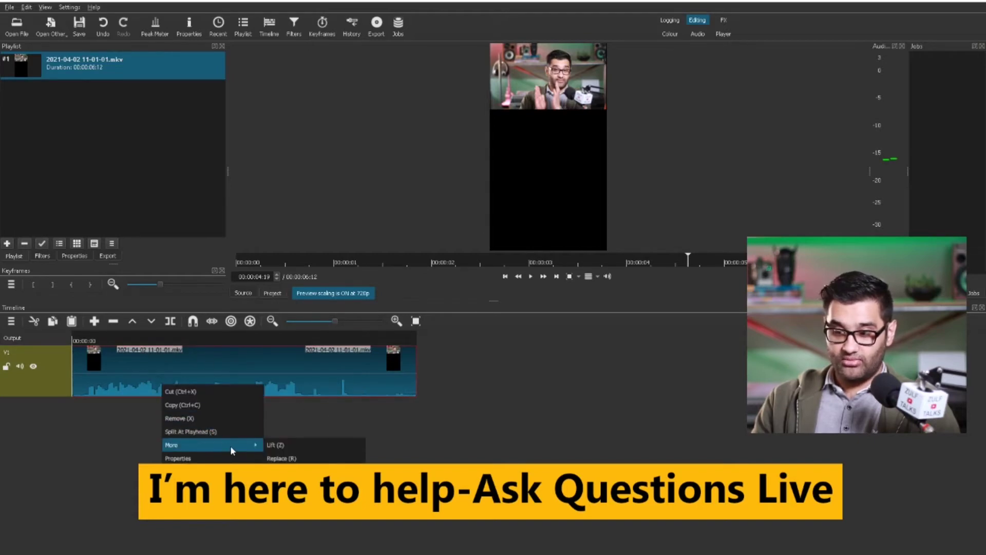
pyautogui.click(288, 485)
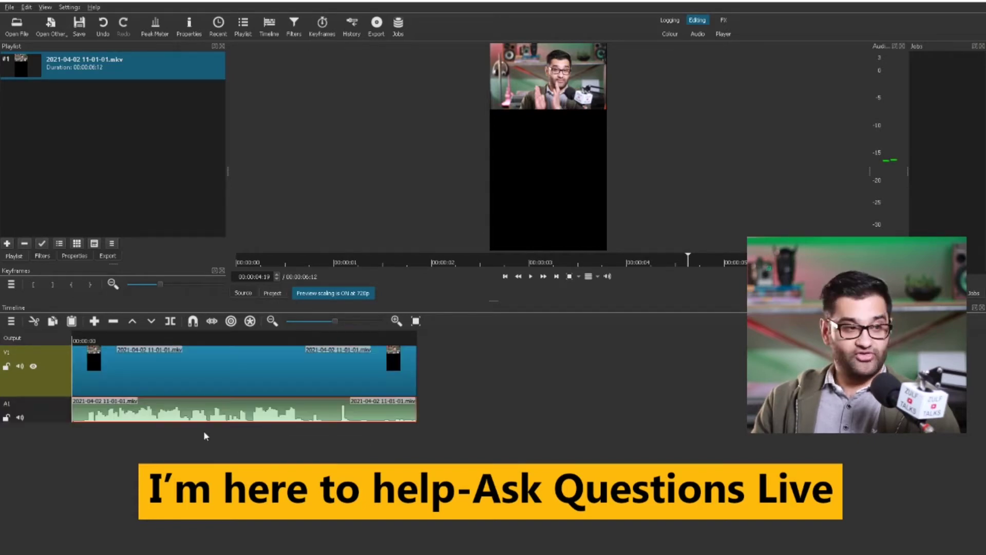
pyautogui.click(205, 412)
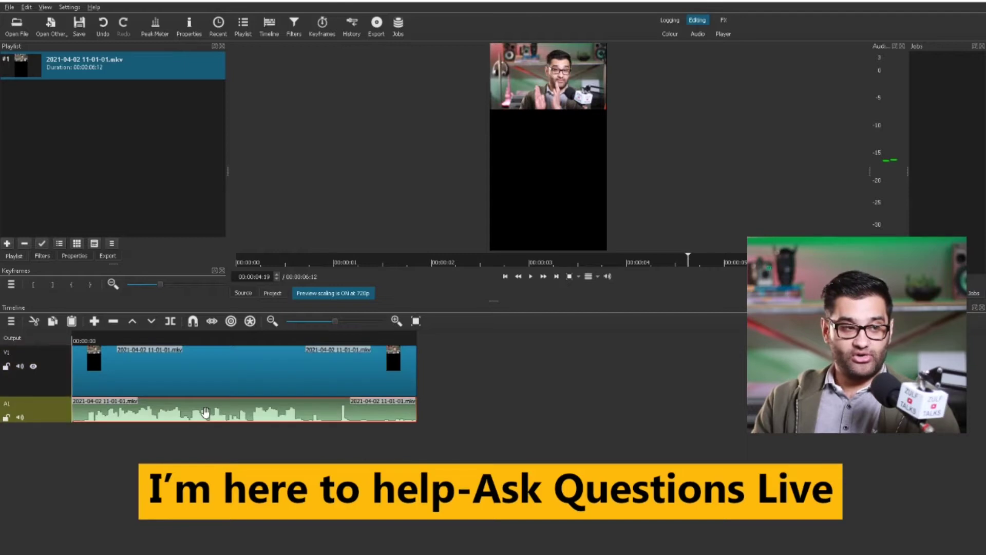
pyautogui.click(217, 383)
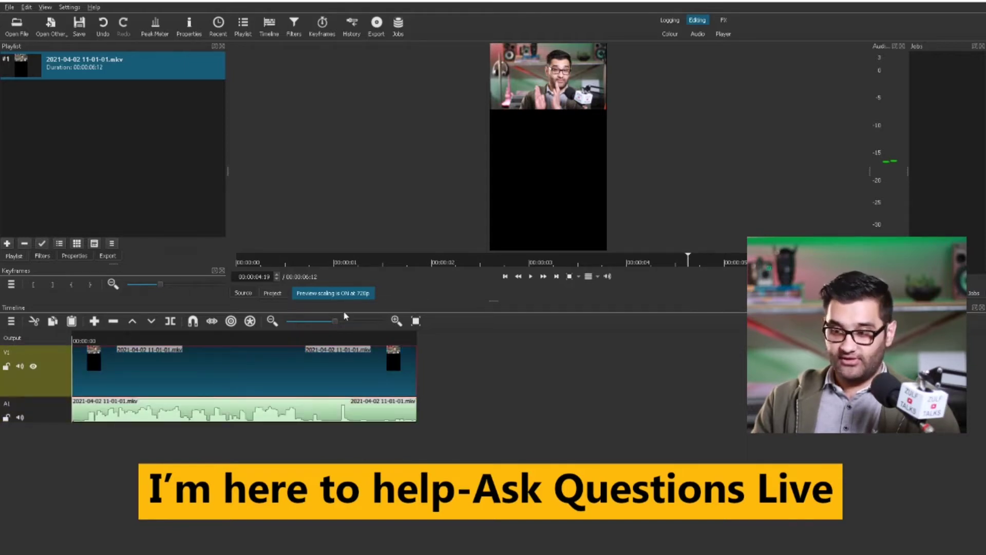
# Zoom the timeline and play up to the clap to locate the sync point.
pyautogui.moveTo(341, 321); pyautogui.dragTo(361, 323)
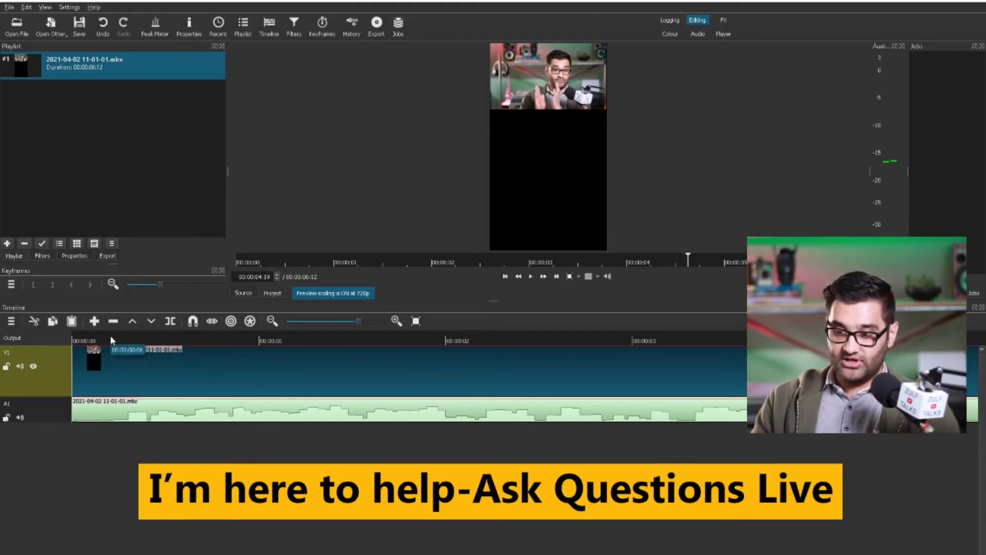
pyautogui.press('0')
pyautogui.click(283, 339)
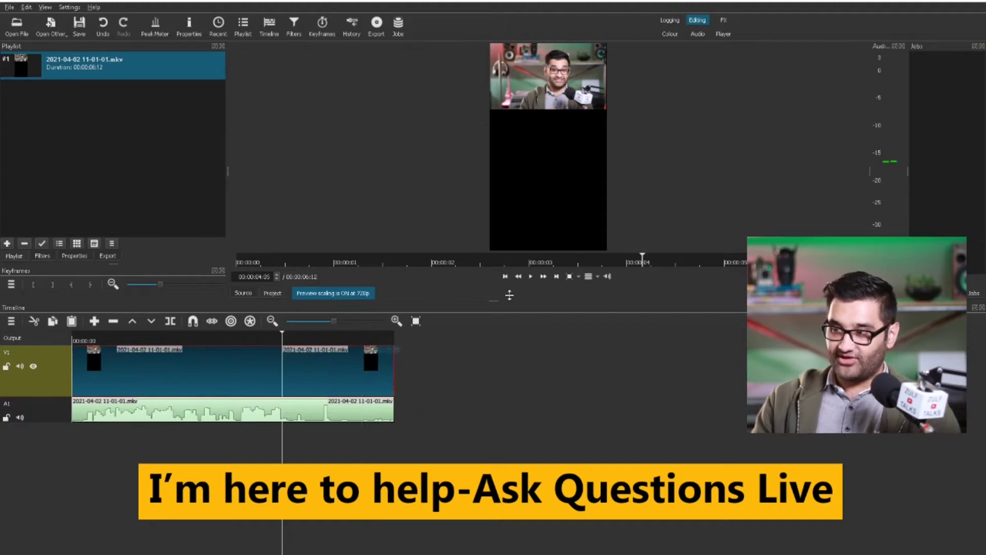
pyautogui.click(530, 277)
pyautogui.click(530, 277)
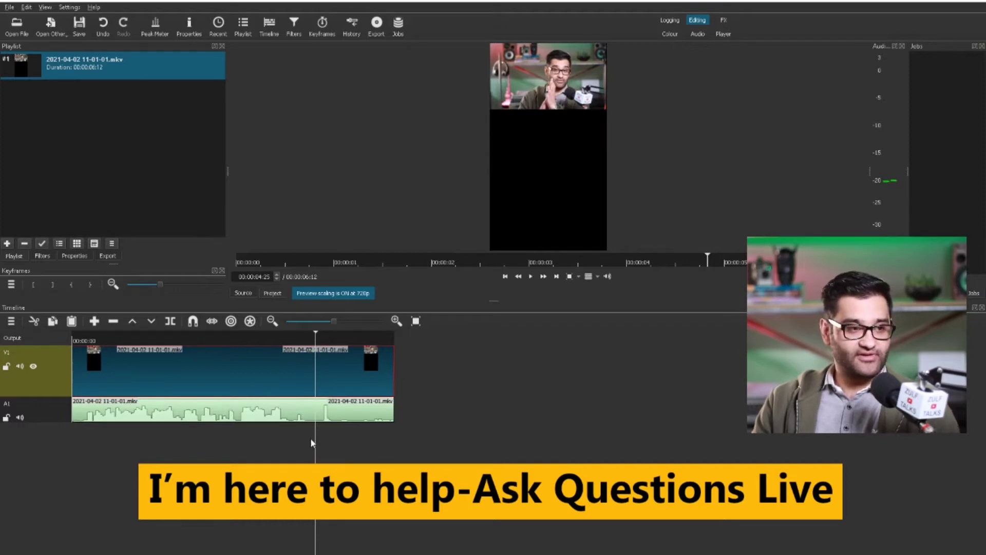
# Scrub around the audio spike at 00:00:04:15 and shift the A1 clip about 8 frames later.
pyautogui.click(397, 320)
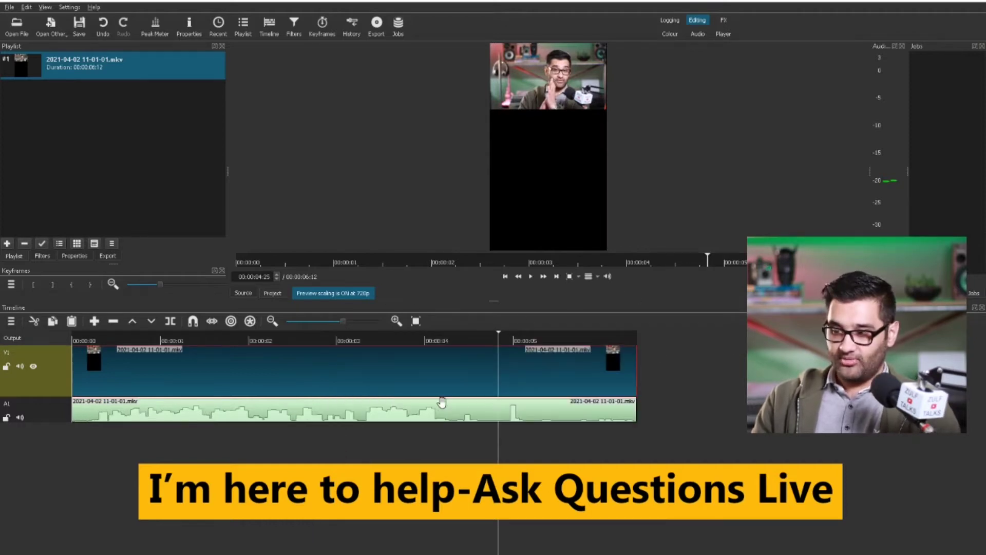
pyautogui.click(498, 345)
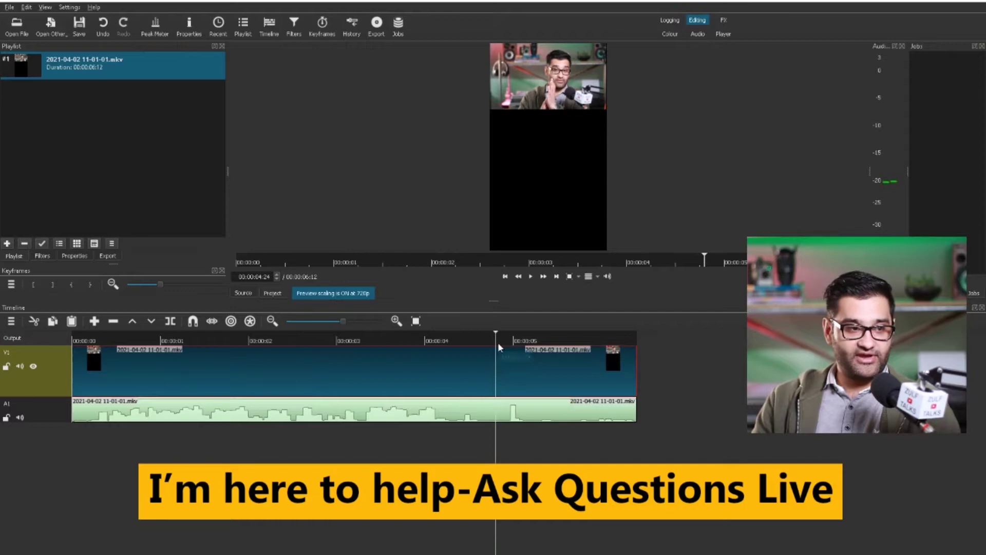
pyautogui.click(471, 336)
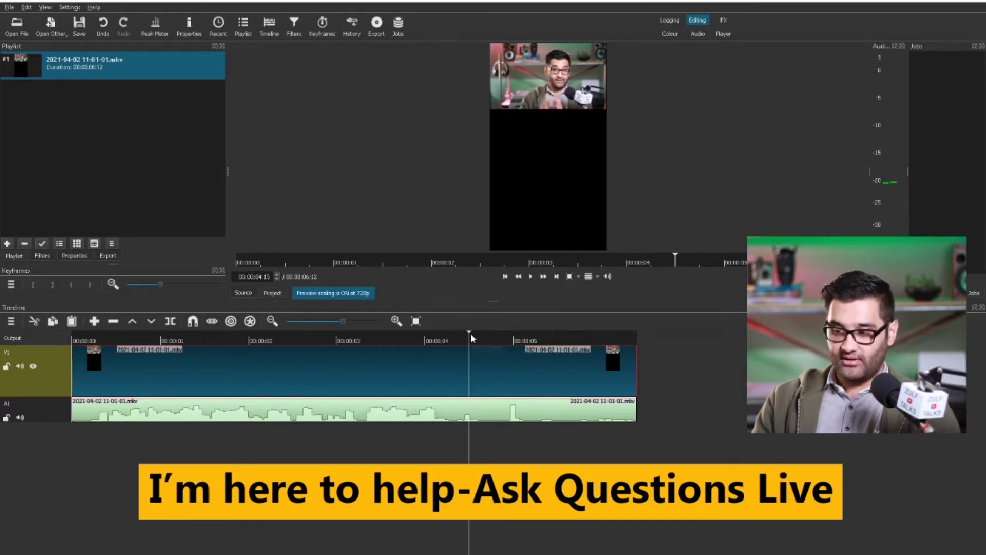
pyautogui.moveTo(471, 336); pyautogui.dragTo(492, 335)
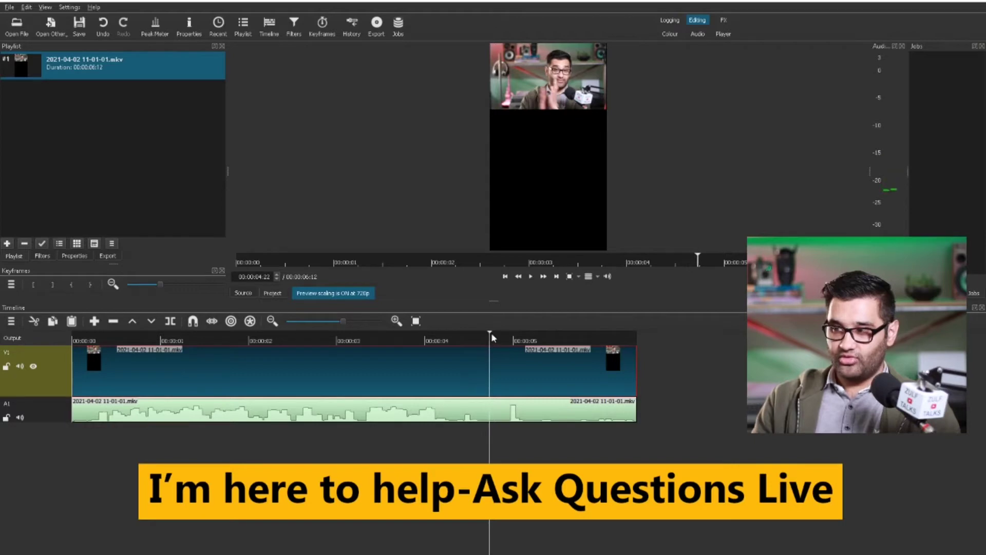
pyautogui.moveTo(390, 413); pyautogui.dragTo(423, 407)
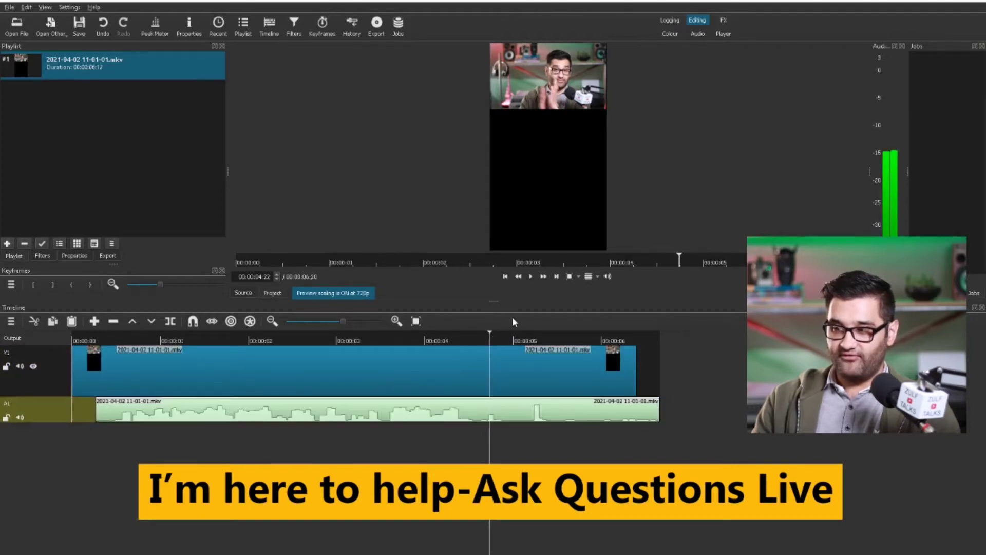
pyautogui.click(532, 278)
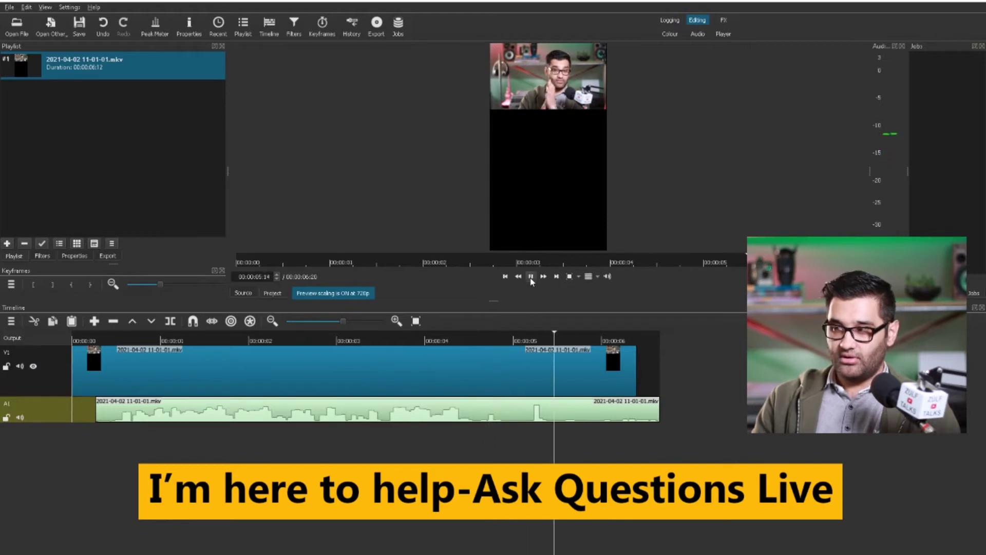
# Inspect the clips' start frame by frame, stepping to frames 3 and 5 where audio begins.
pyautogui.moveTo(89, 340); pyautogui.dragTo(59, 337)
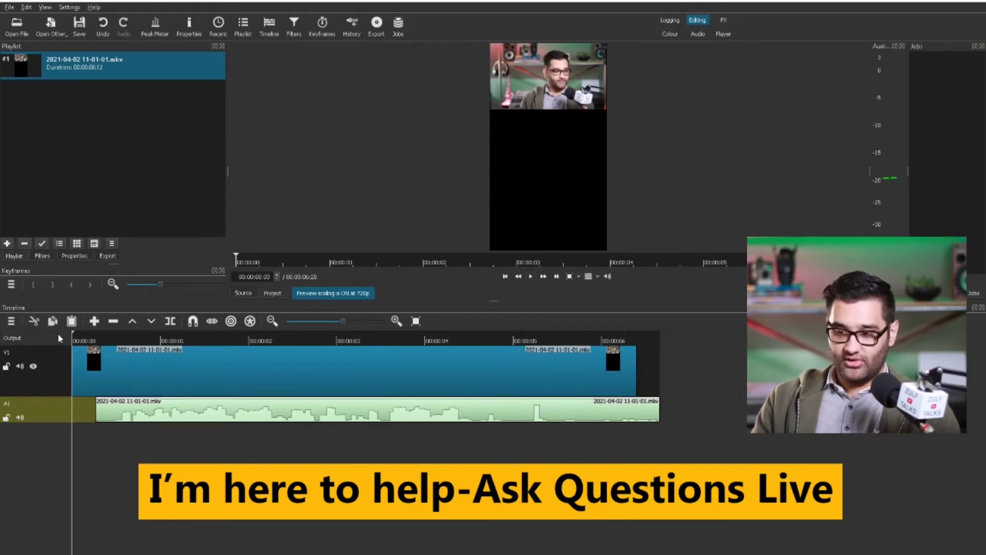
pyautogui.click(531, 278)
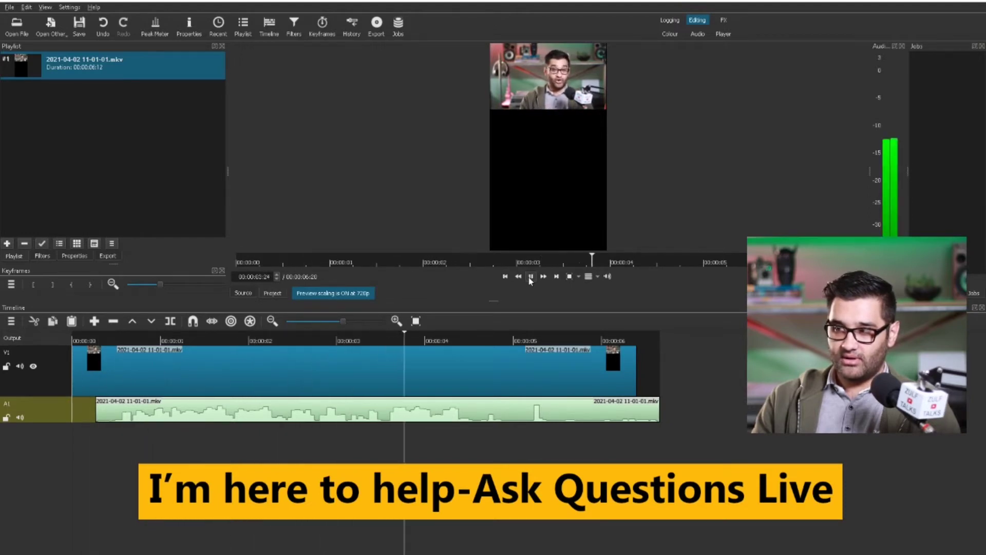
pyautogui.click(530, 276)
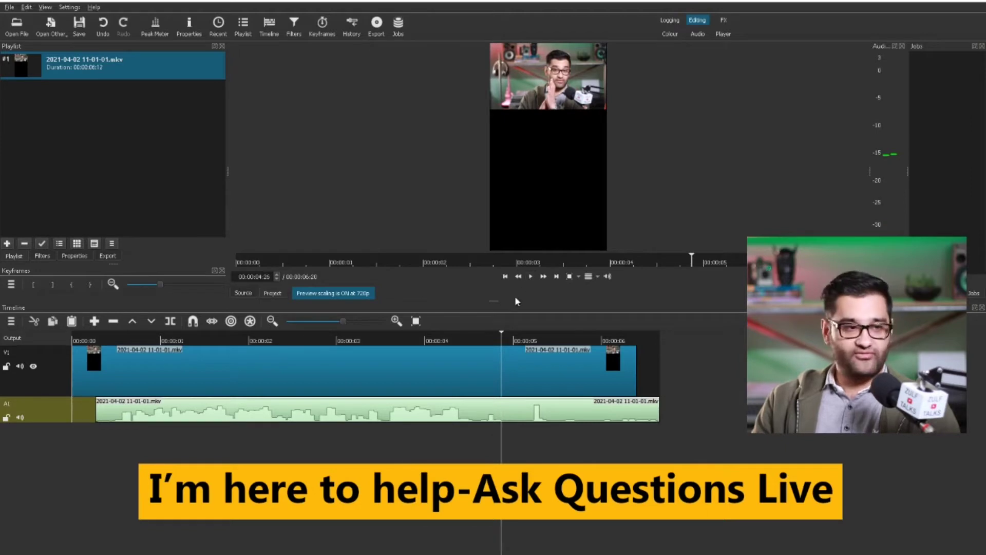
pyautogui.click(95, 340)
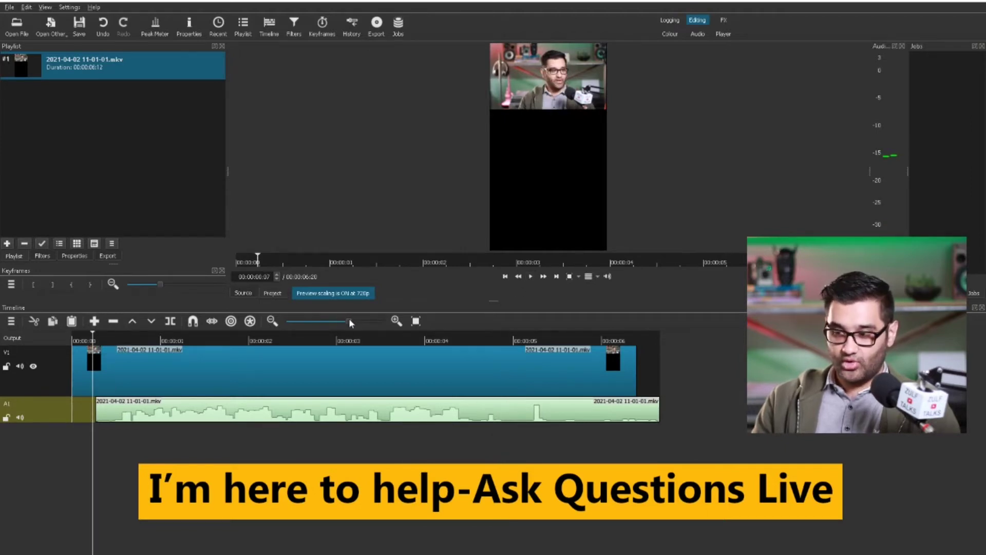
pyautogui.moveTo(349, 322); pyautogui.dragTo(352, 322)
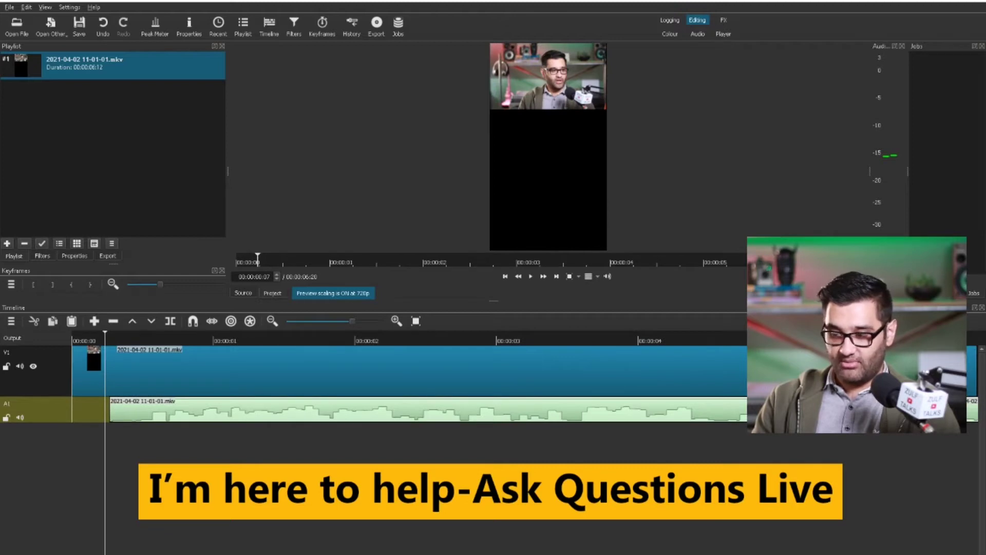
pyautogui.click(86, 414)
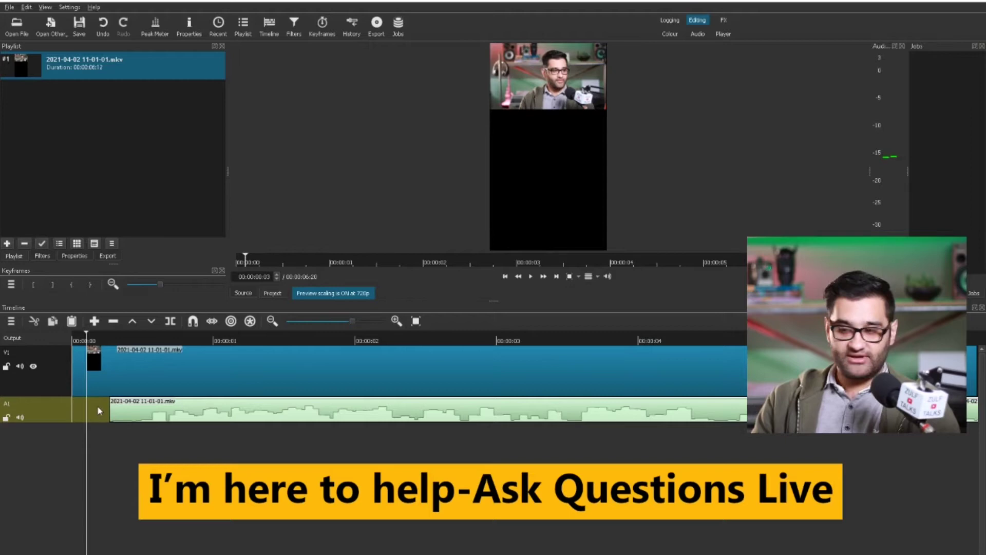
pyautogui.click(109, 339)
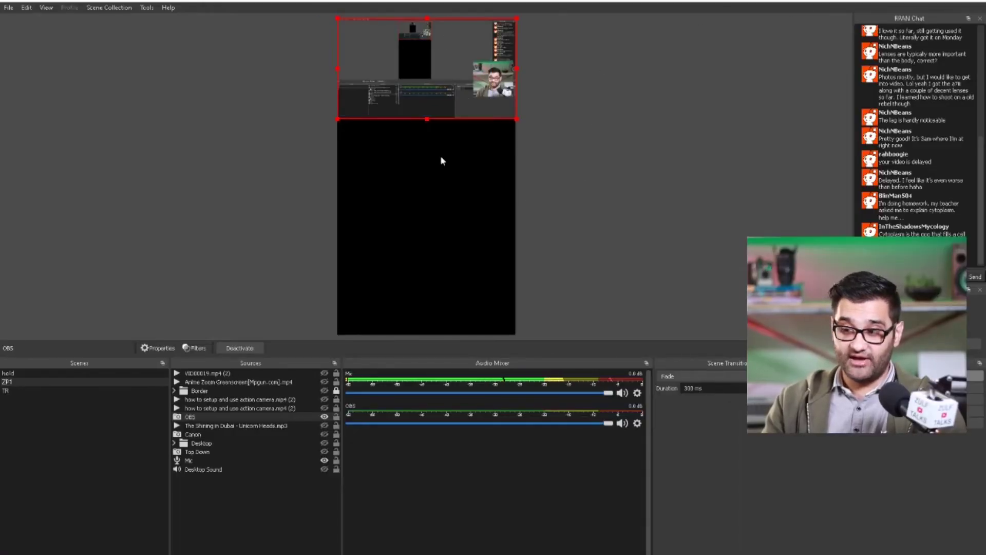
# Open the Mic channel's gear menu in the OBS Audio Mixer.
pyautogui.click(638, 394)
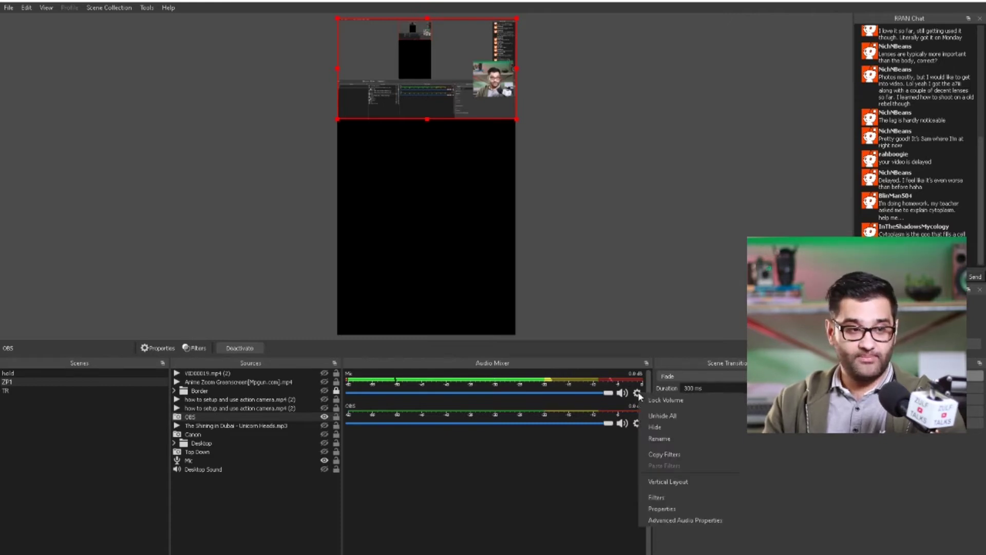
# Set the Mic Sync Offset to -800 ms in Advanced Audio Properties and close the dialog.
pyautogui.click(676, 519)
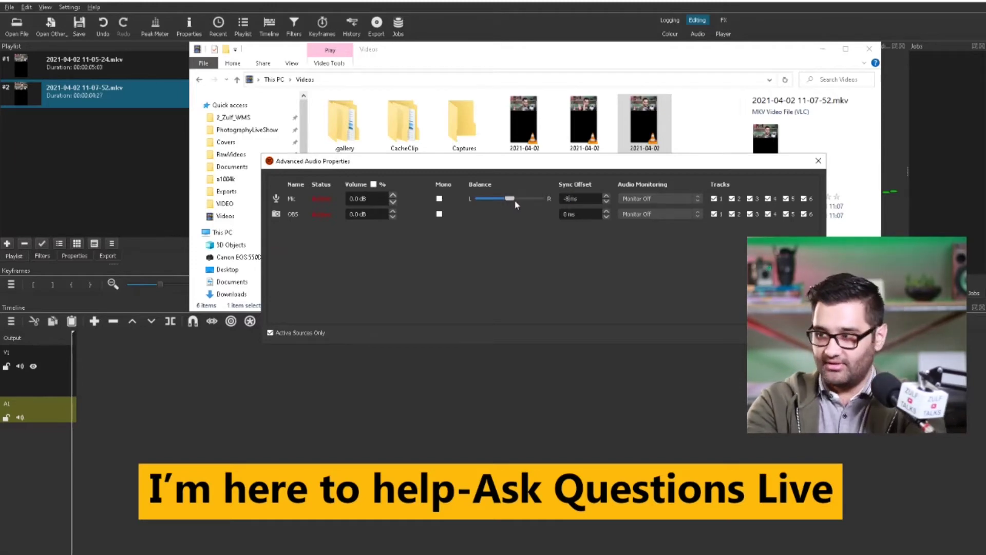
pyautogui.write('00')
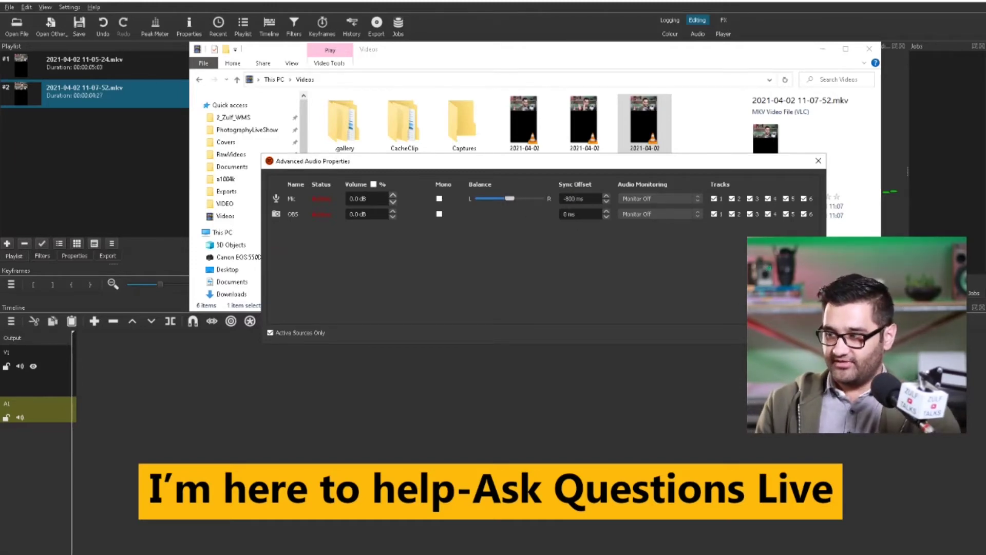
pyautogui.press('Escape')
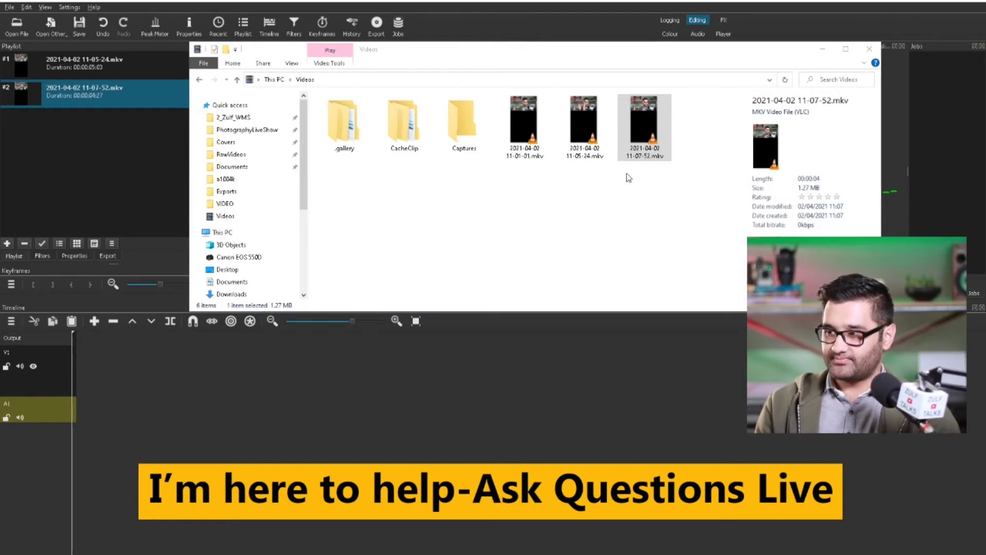
# Select the three MKV test recordings in the Videos folder.
pyautogui.moveTo(675, 201); pyautogui.dragTo(521, 125)
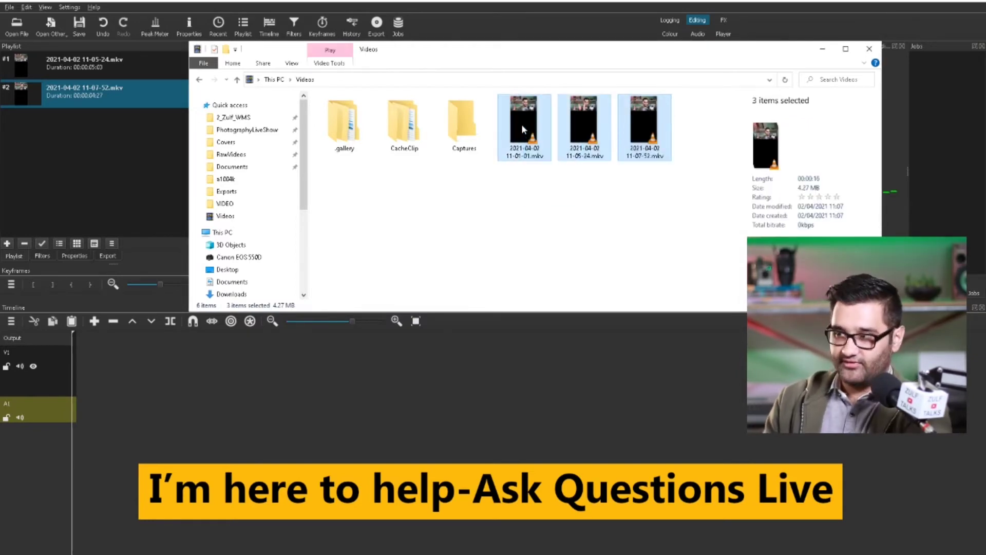